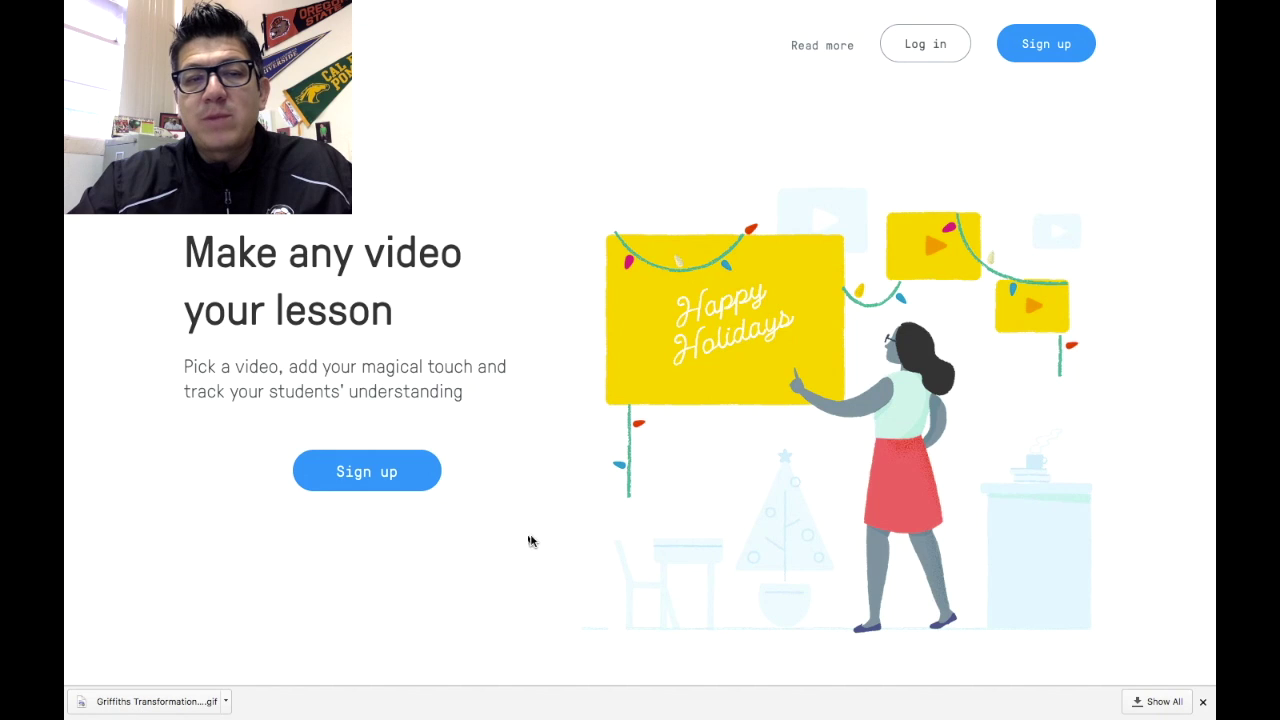
# - Sign up as a teacher, skip the welcome tour, and choose Google sign-up
pyautogui.click(396, 484)
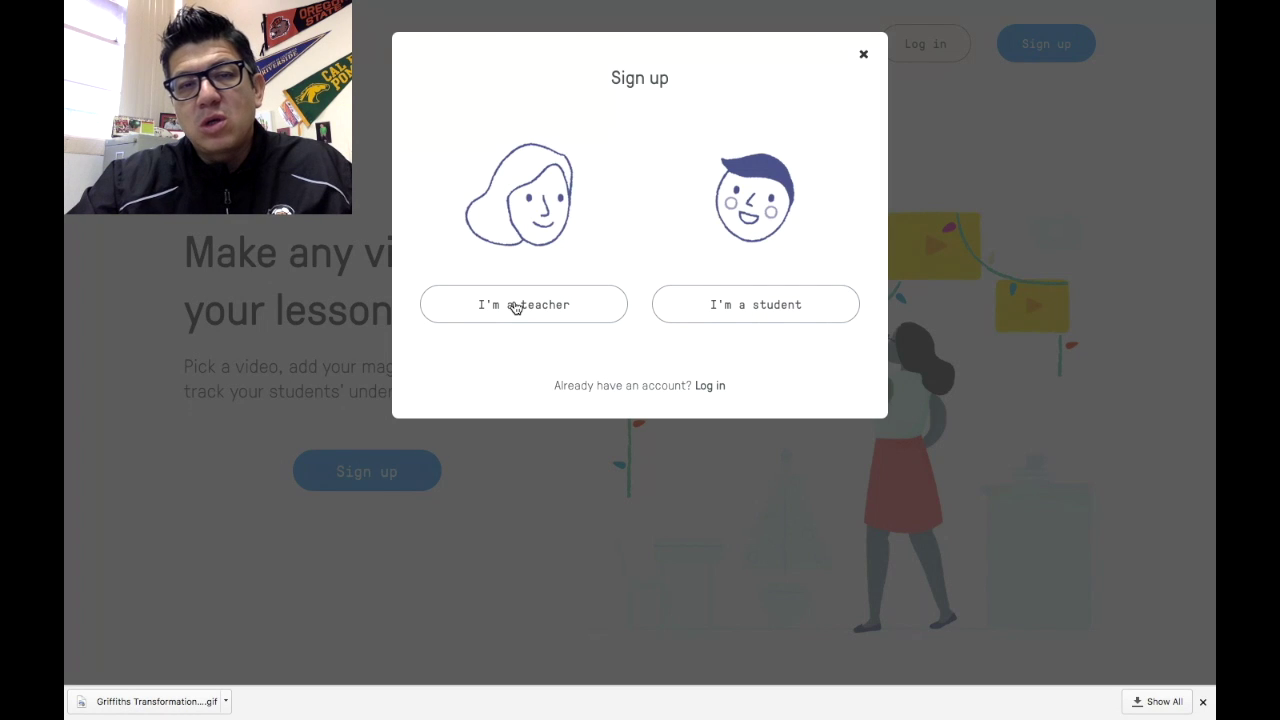
pyautogui.click(514, 305)
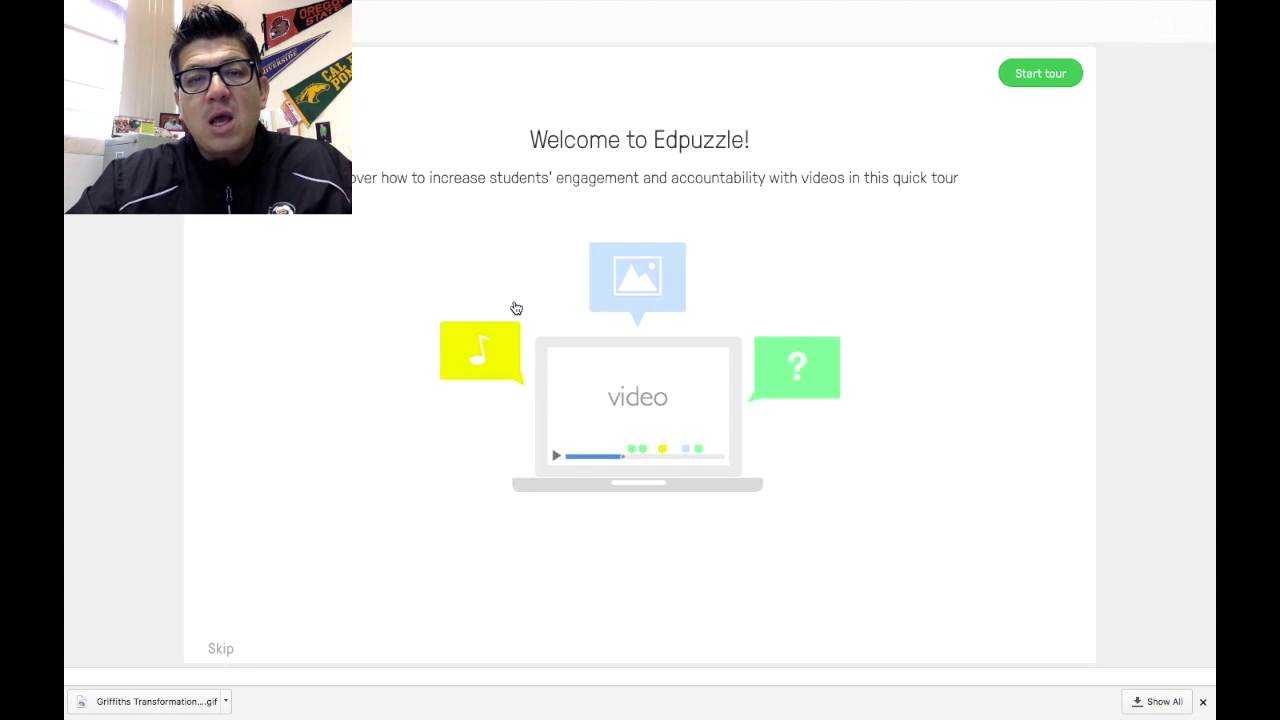
pyautogui.scroll(-2, 466, 263)
pyautogui.scroll(2, 466, 263)
pyautogui.scroll(-1, 466, 263)
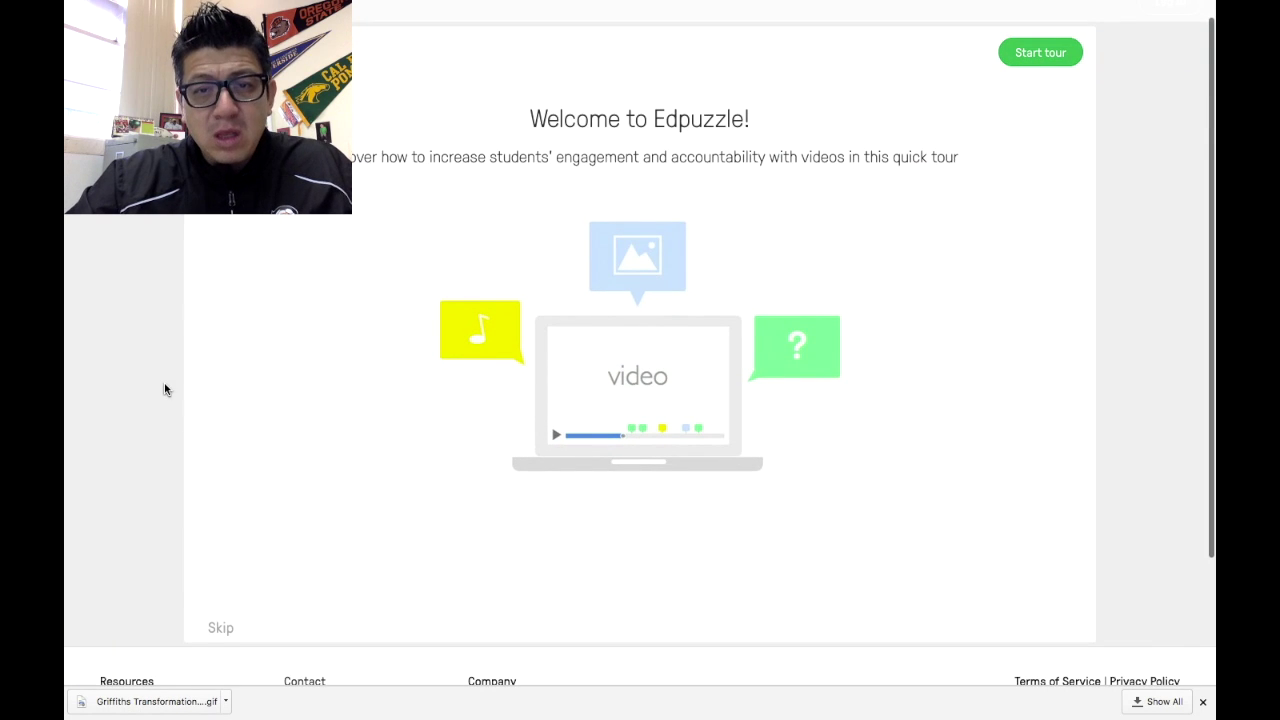
pyautogui.scroll(-1, 164, 389)
pyautogui.click(221, 501)
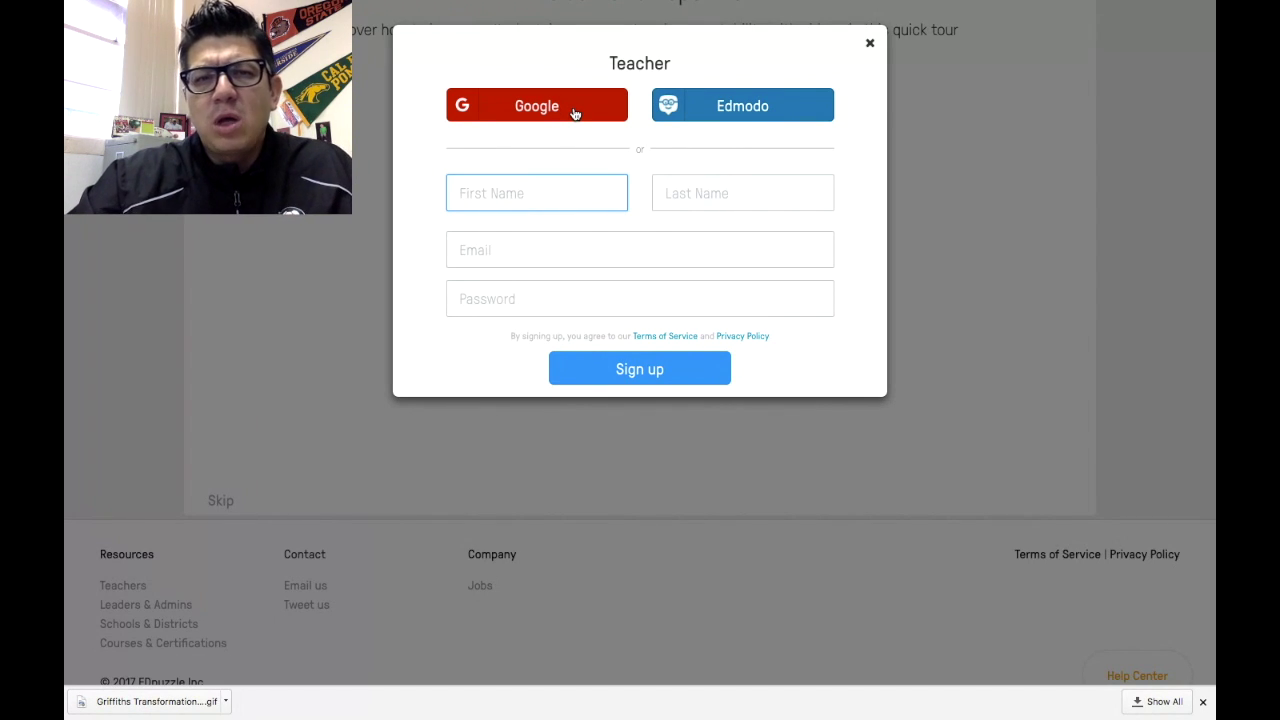
pyautogui.click(575, 110)
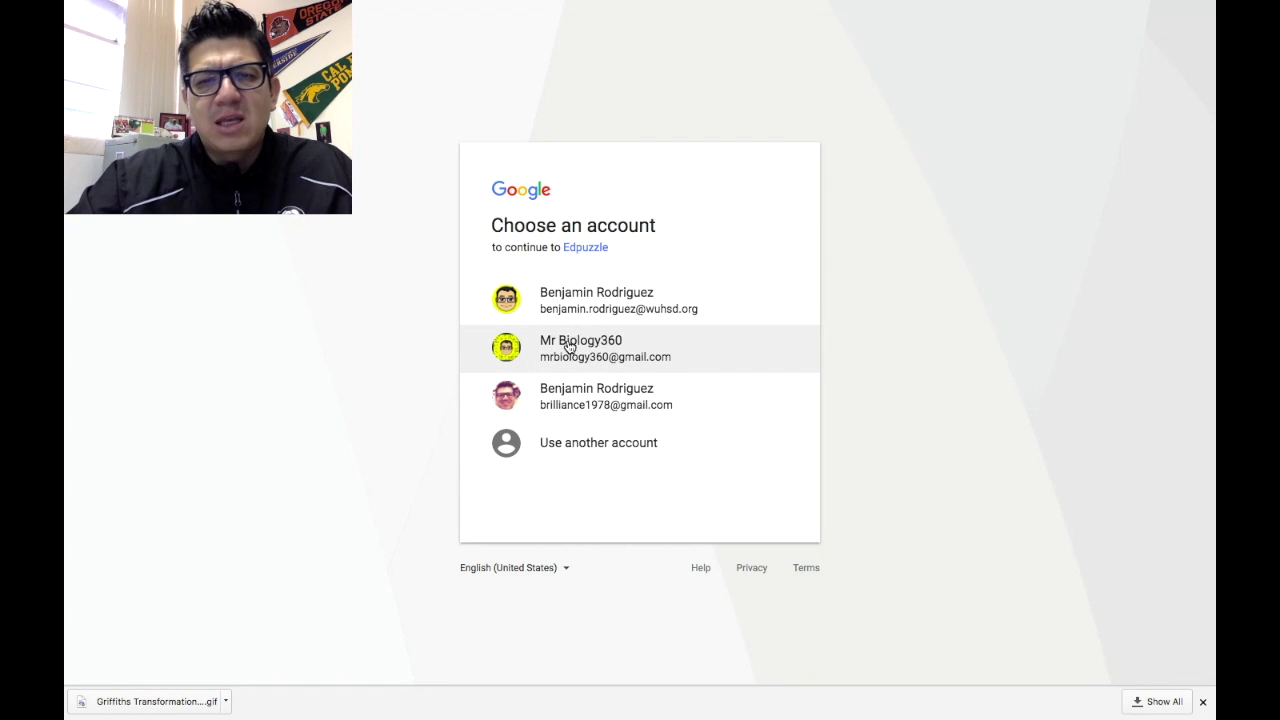
# - Pick the saved Google account to finish signing in to Edpuzzle
pyautogui.click(569, 301)
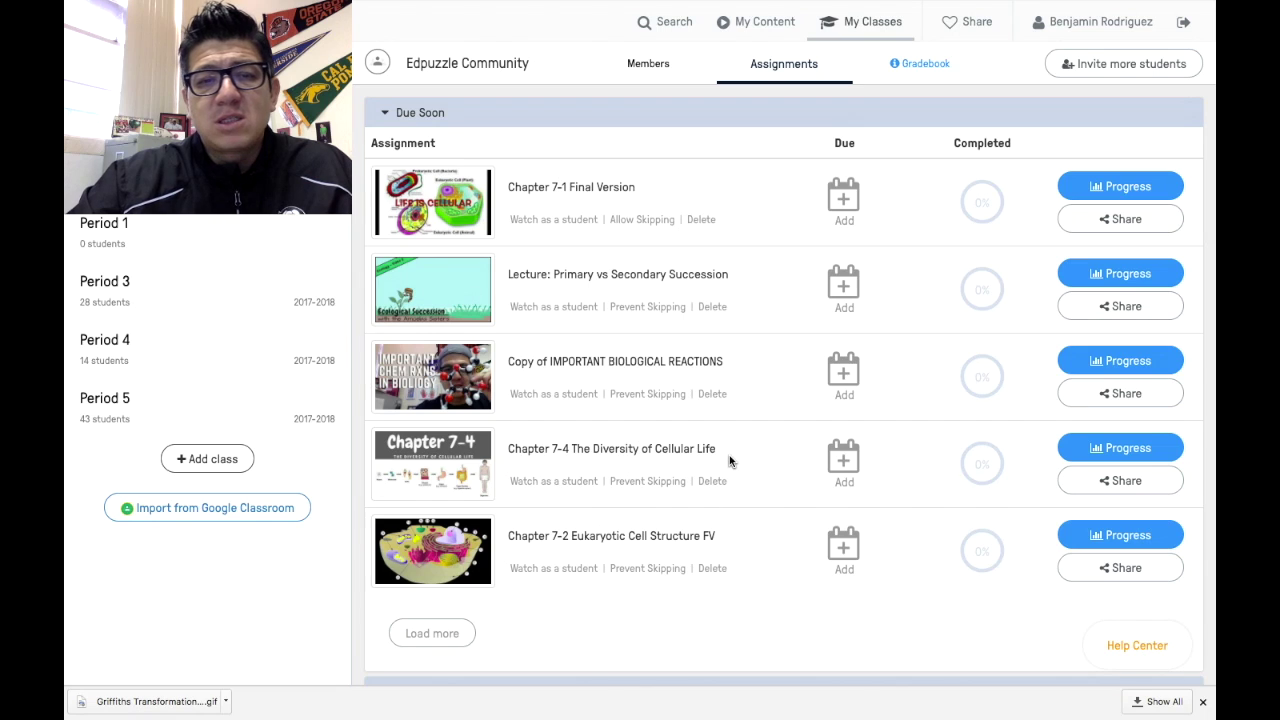
pyautogui.click(669, 28)
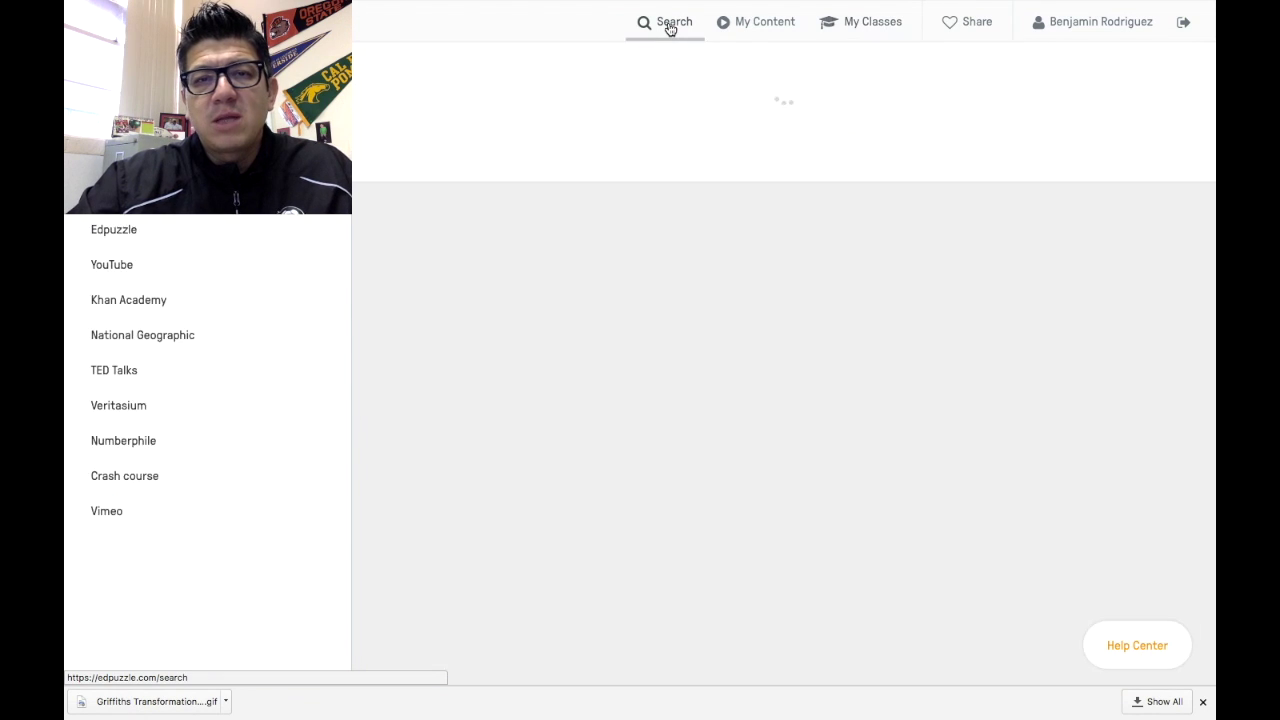
pyautogui.click(762, 24)
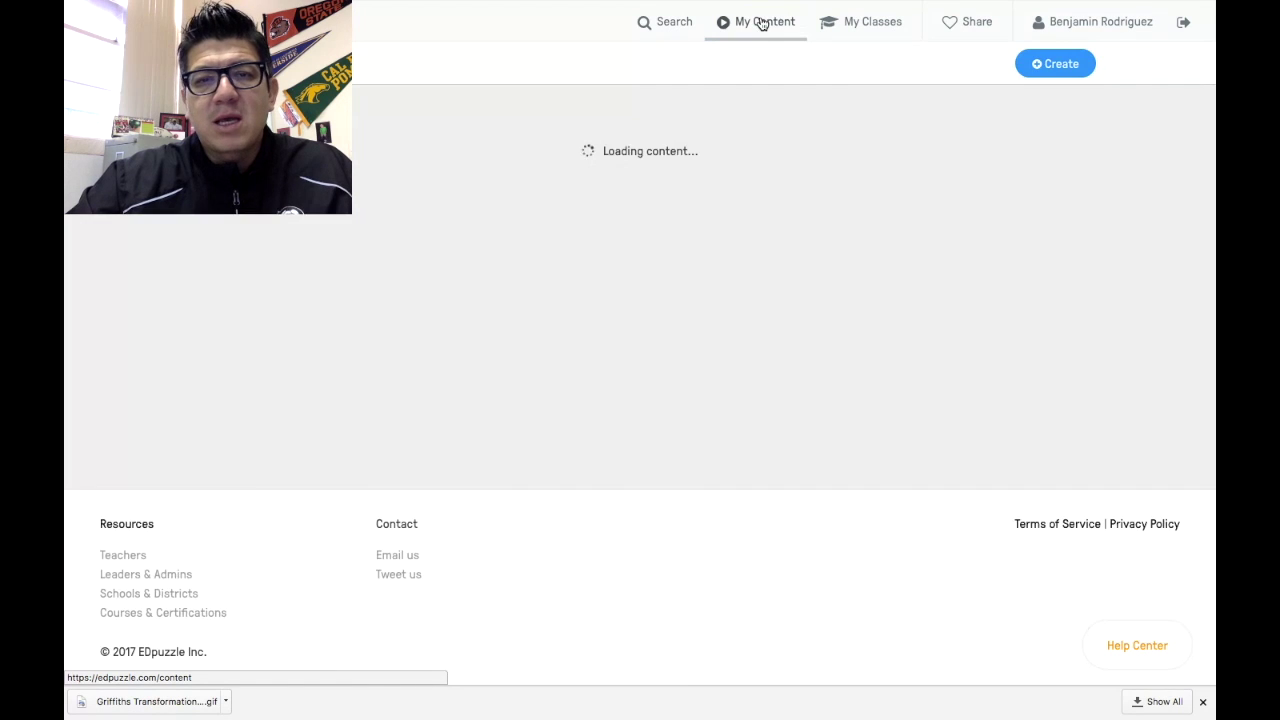
pyautogui.click(870, 30)
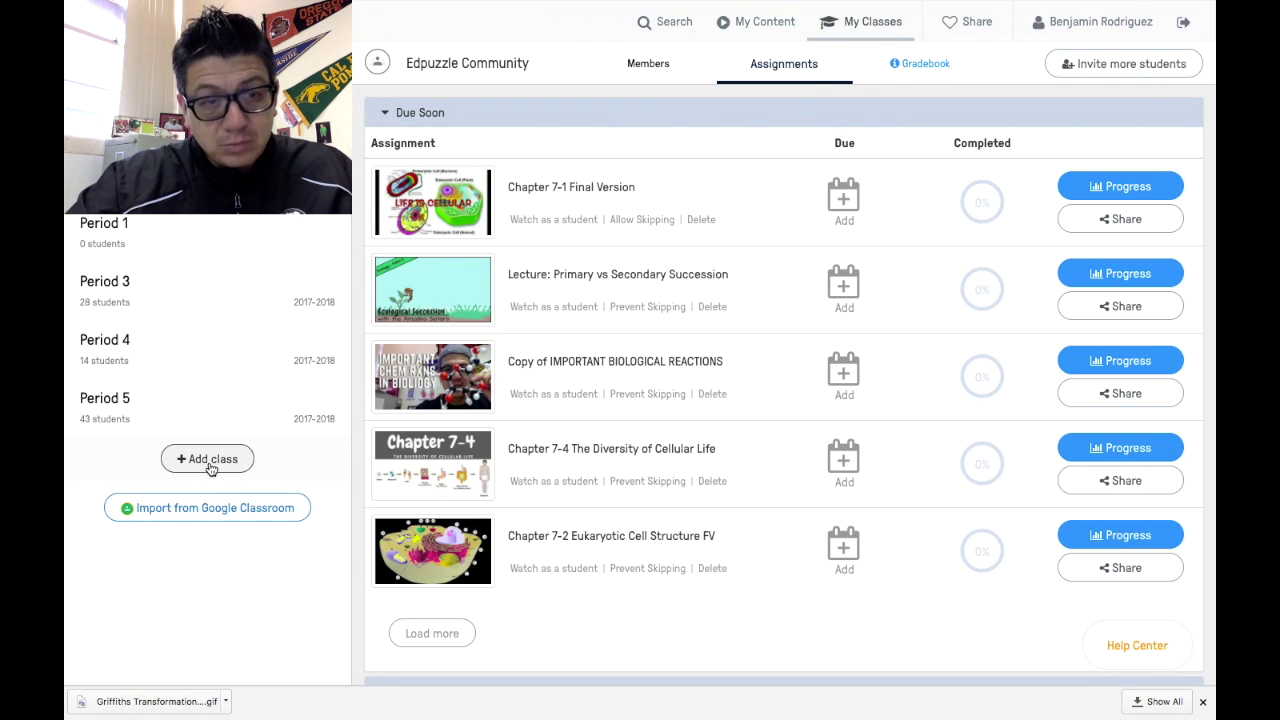
# - Add a new class named 'World Civ', discarding the earlier partial names
pyautogui.click(209, 462)
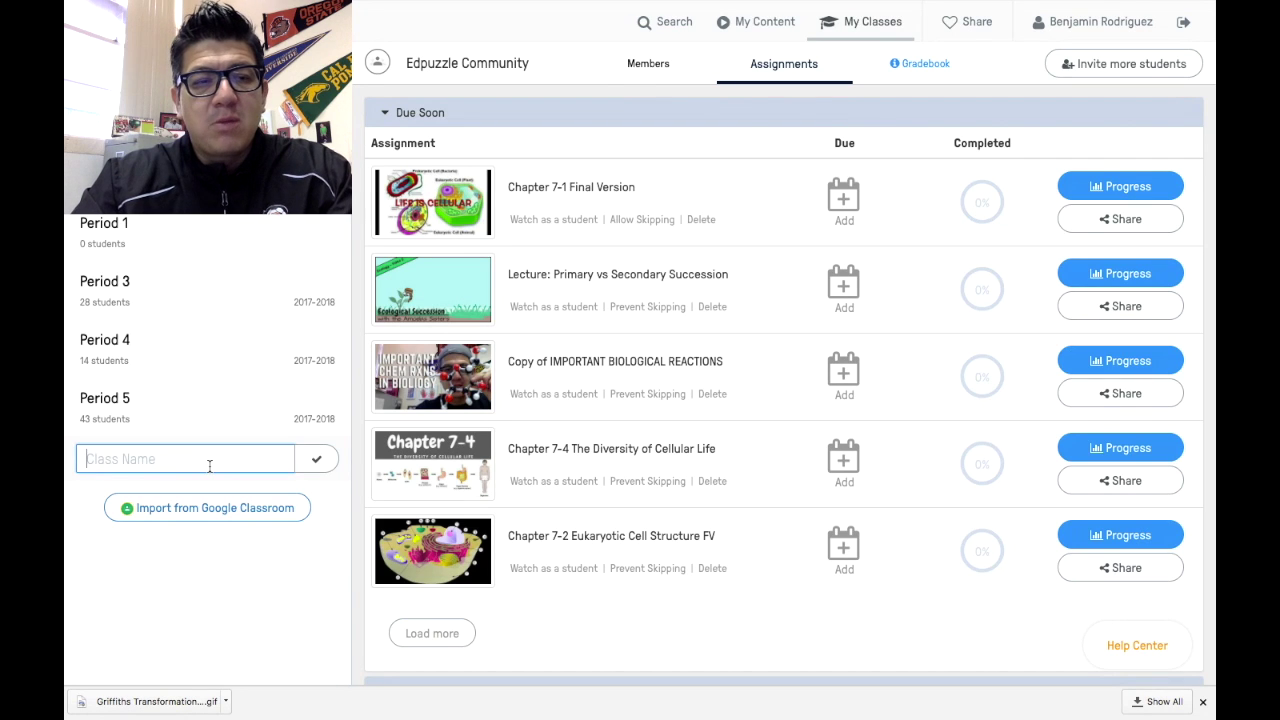
pyautogui.write('Period')
pyautogui.write(' 5')
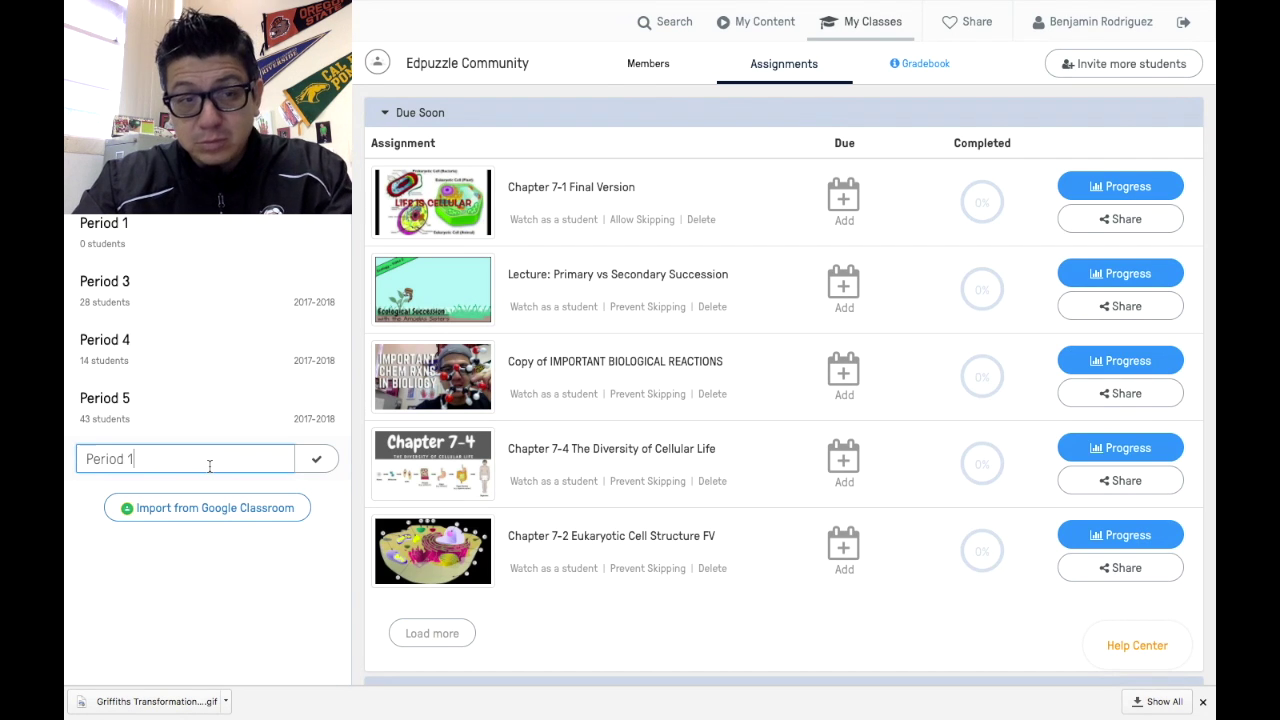
pyautogui.press('BackSpace')
pyautogui.press('BackSpace')
pyautogui.press('BackSpace')
pyautogui.press('BackSpace')
pyautogui.press('BackSpace')
pyautogui.press('BackSpace')
pyautogui.press('BackSpace')
pyautogui.press('BackSpace')
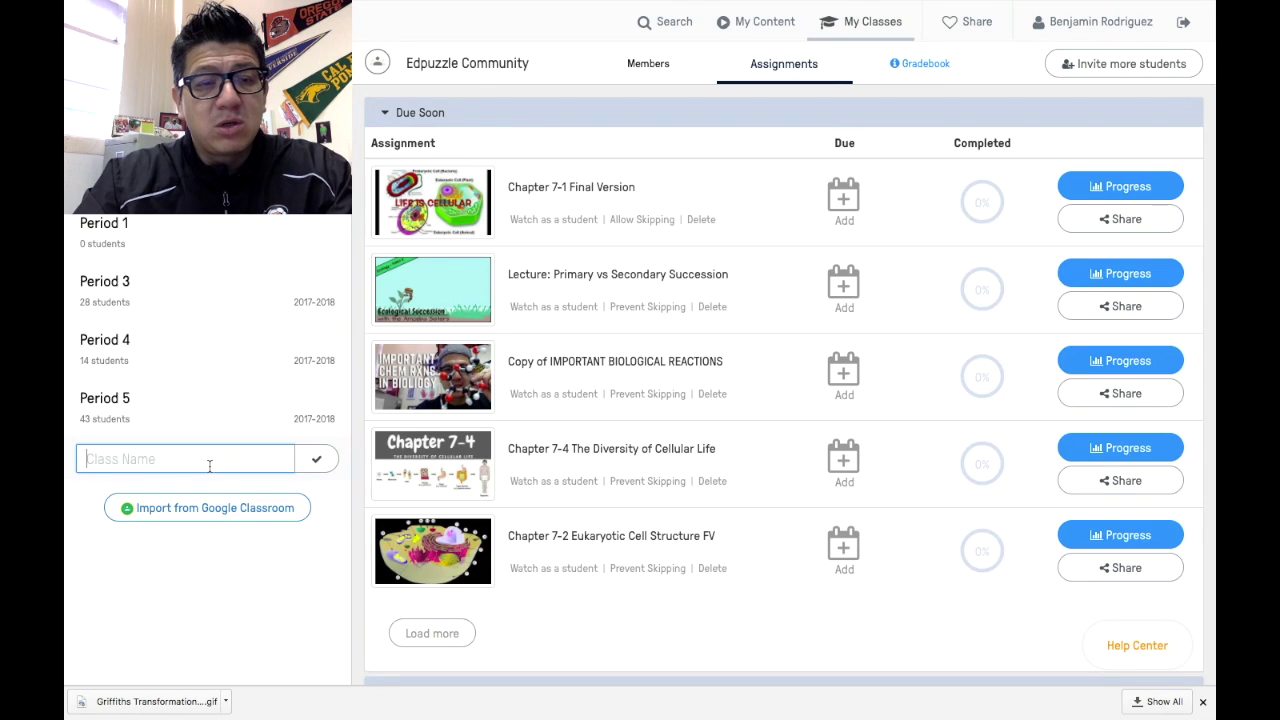
pyautogui.write('Human Ana')
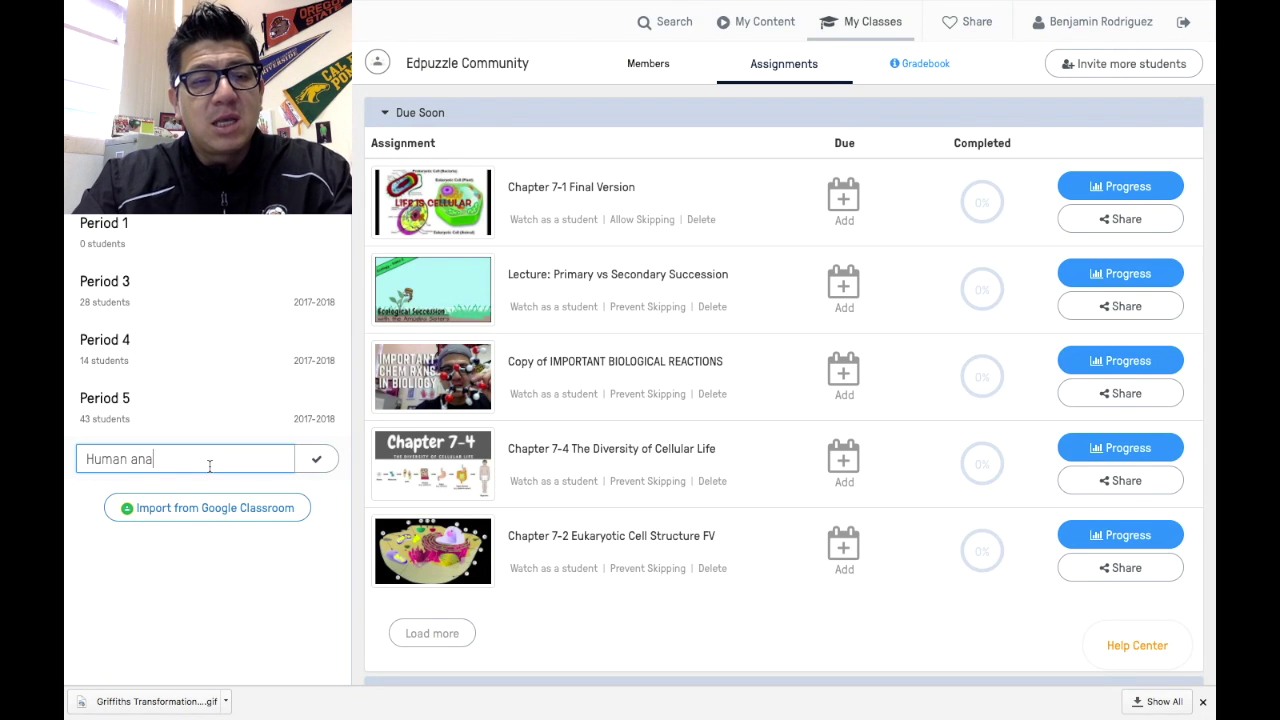
pyautogui.press('BackSpace')
pyautogui.press('BackSpace')
pyautogui.press('BackSpace')
pyautogui.press('BackSpace')
pyautogui.press('BackSpace')
pyautogui.press('BackSpace')
pyautogui.press('BackSpace')
pyautogui.press('BackSpace')
pyautogui.press('BackSpace')
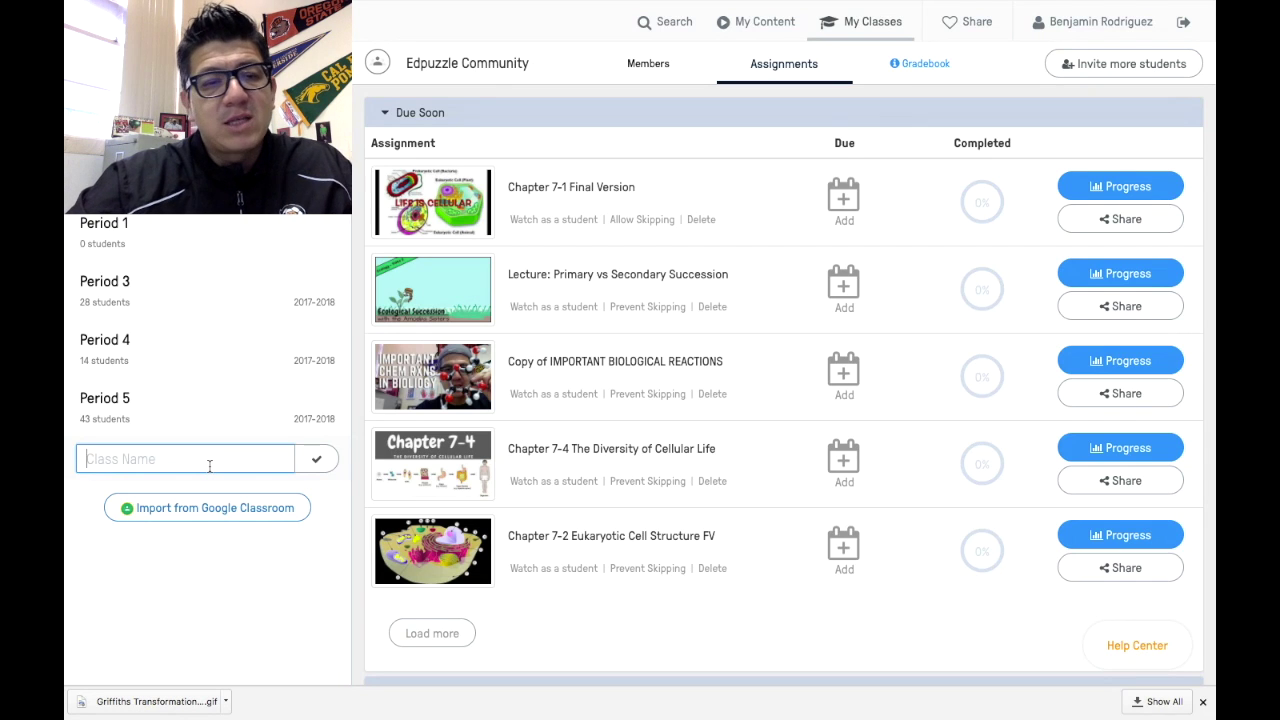
pyautogui.write('World')
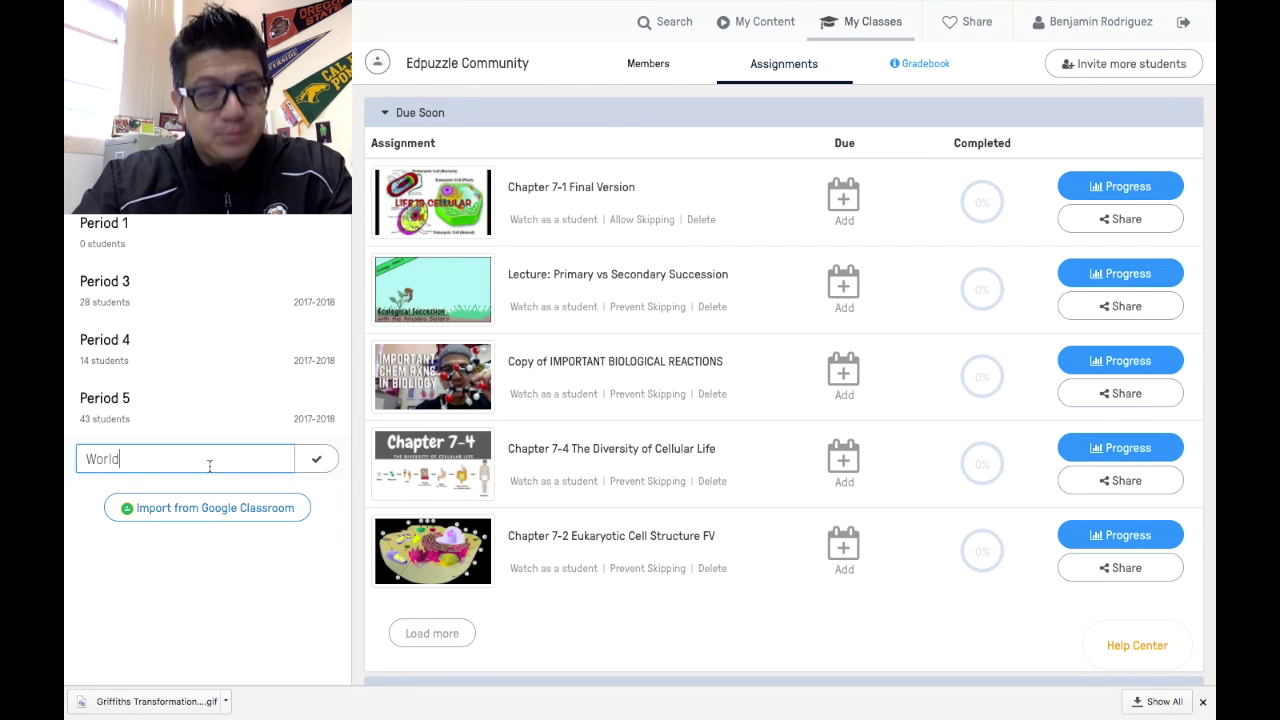
pyautogui.write(' Civ')
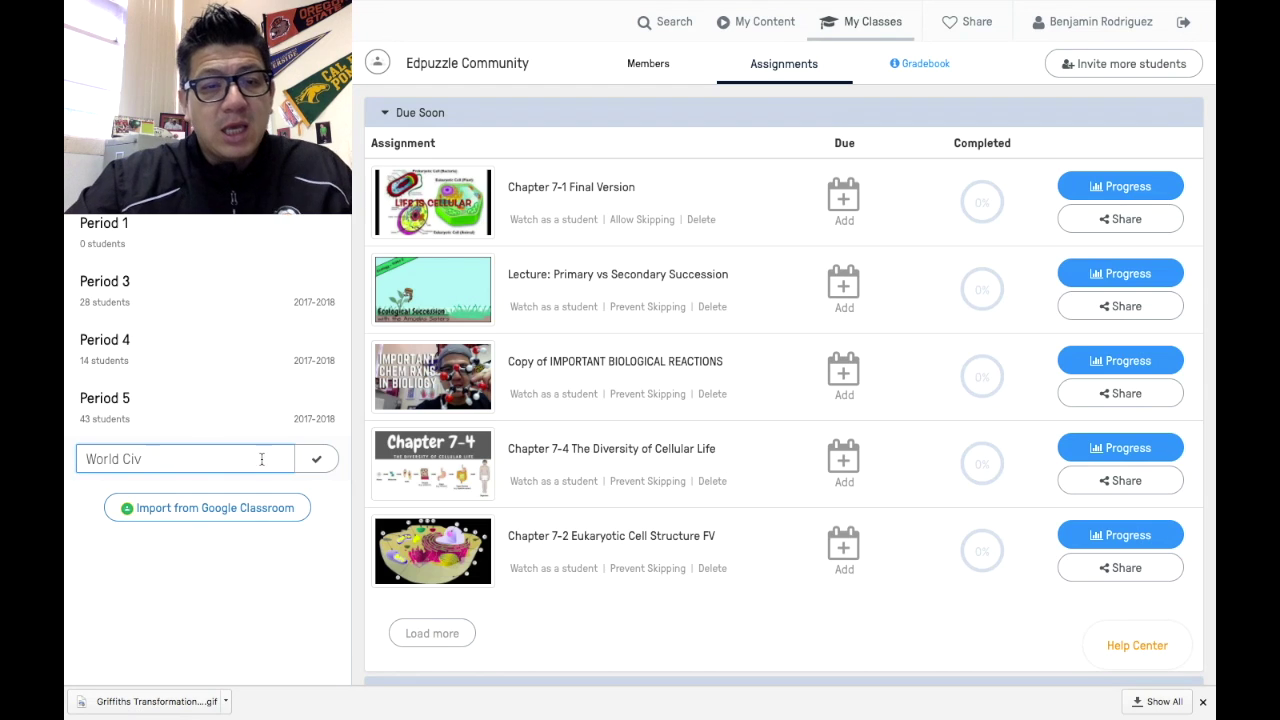
pyautogui.click(315, 461)
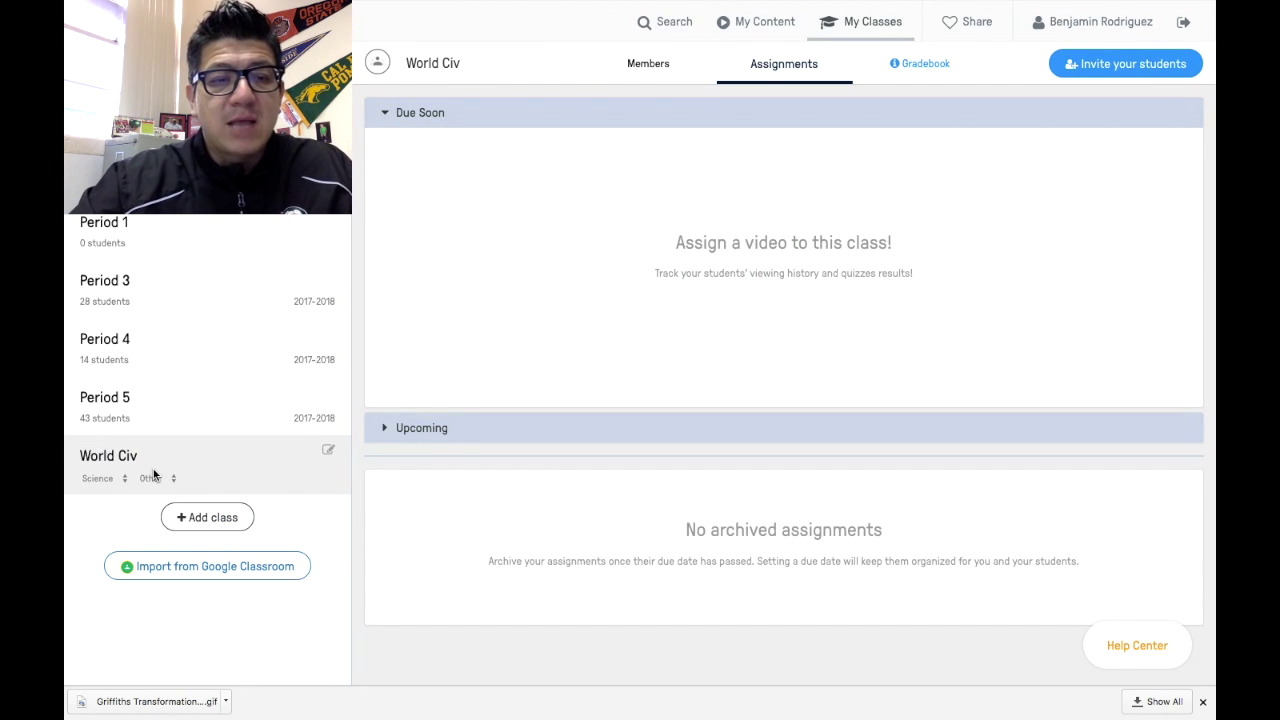
# - Open World Civ's Members page and review, then close, the student join instructions
pyautogui.click(655, 63)
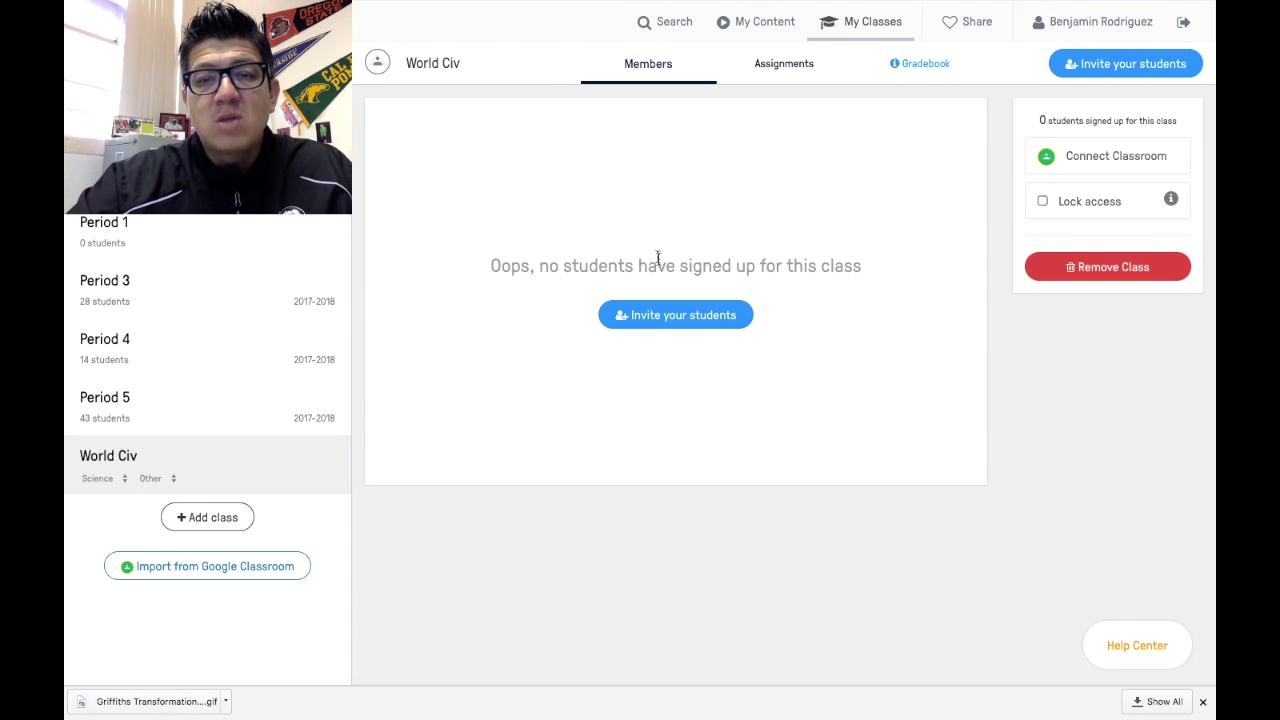
pyautogui.click(676, 320)
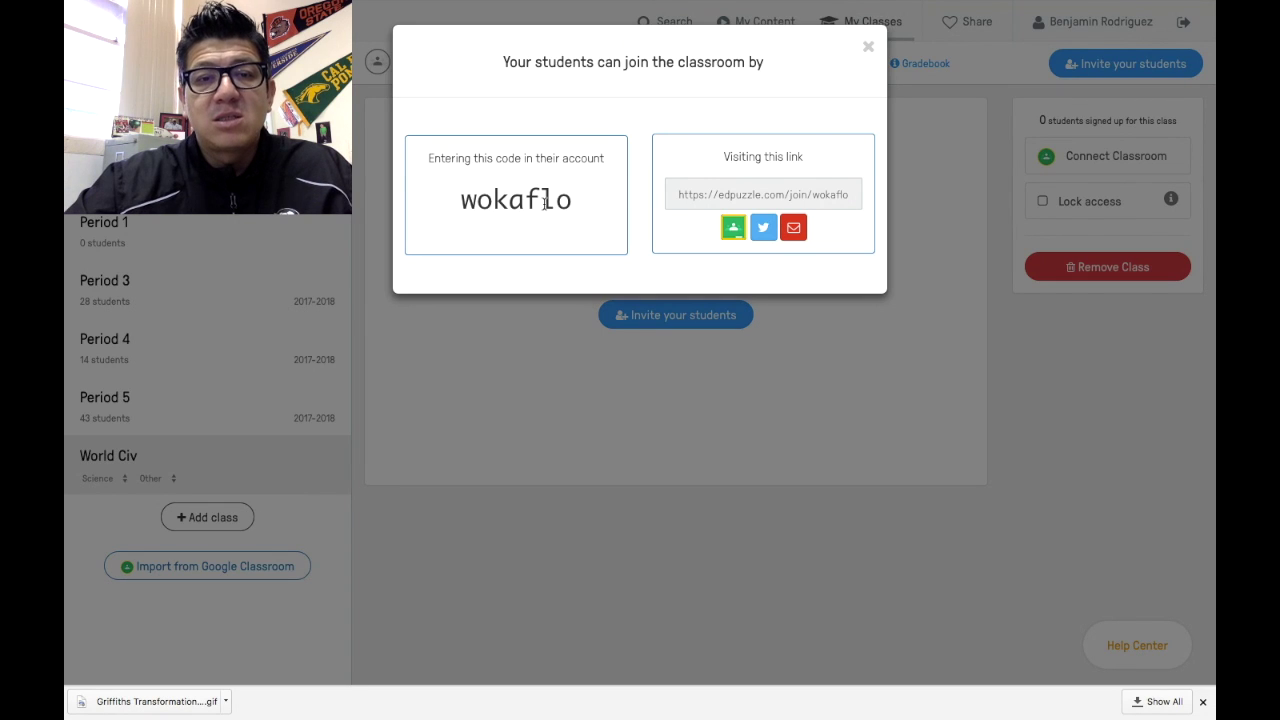
pyautogui.click(868, 50)
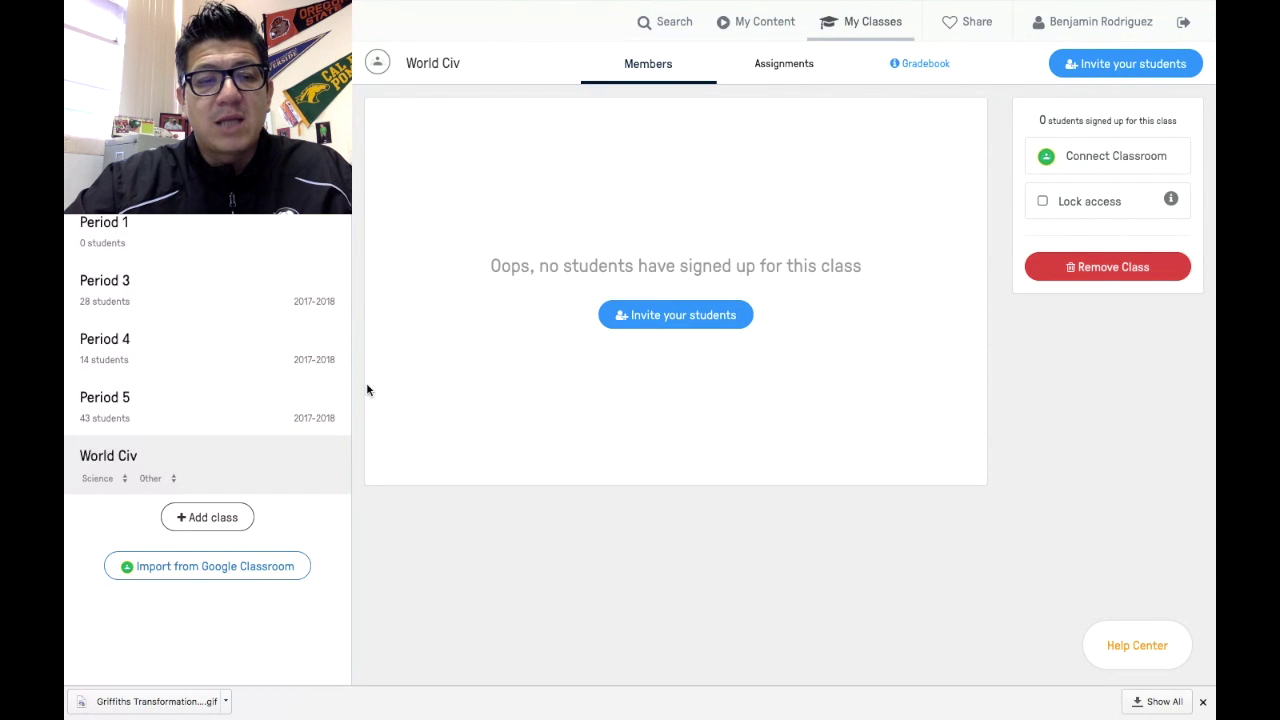
pyautogui.click(221, 575)
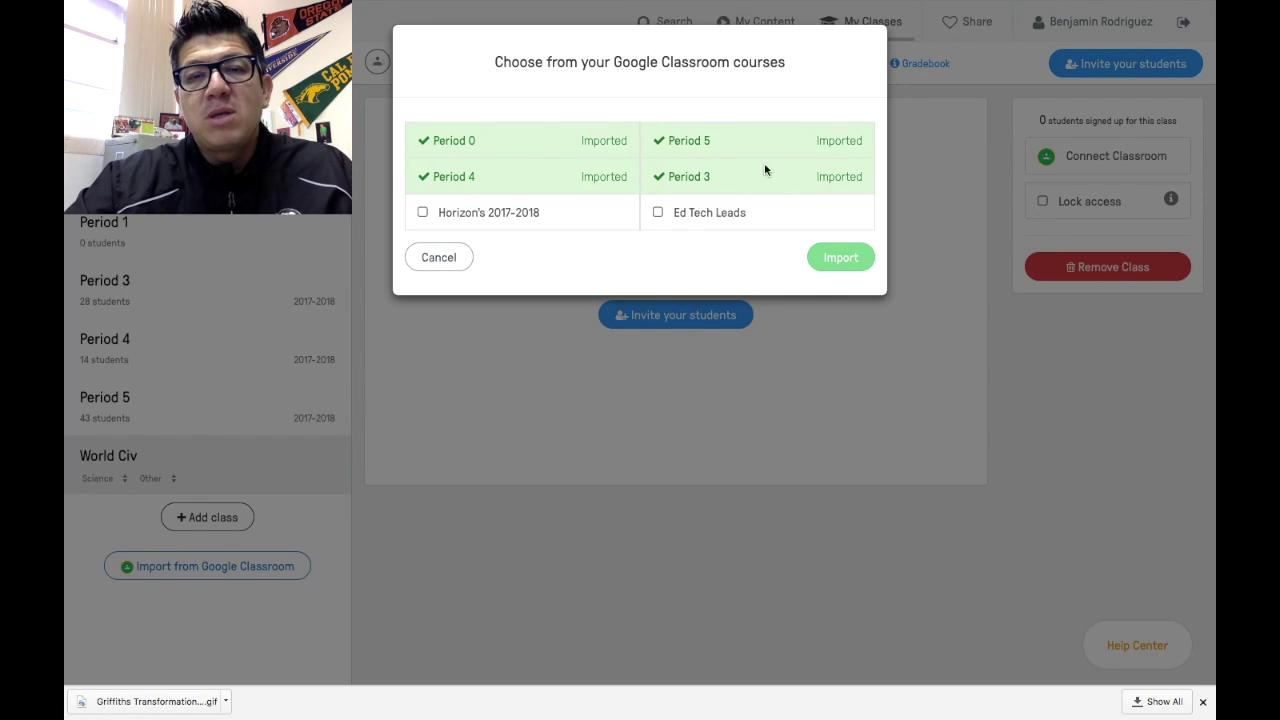
pyautogui.click(442, 257)
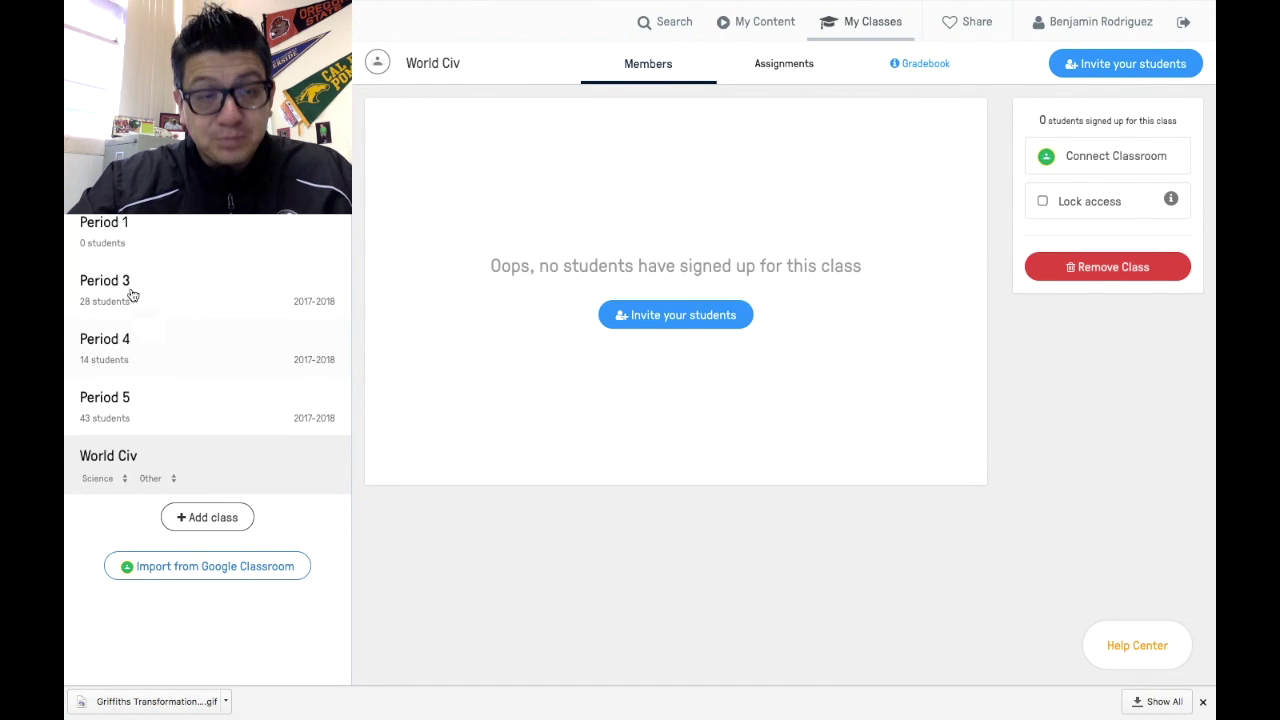
pyautogui.click(136, 244)
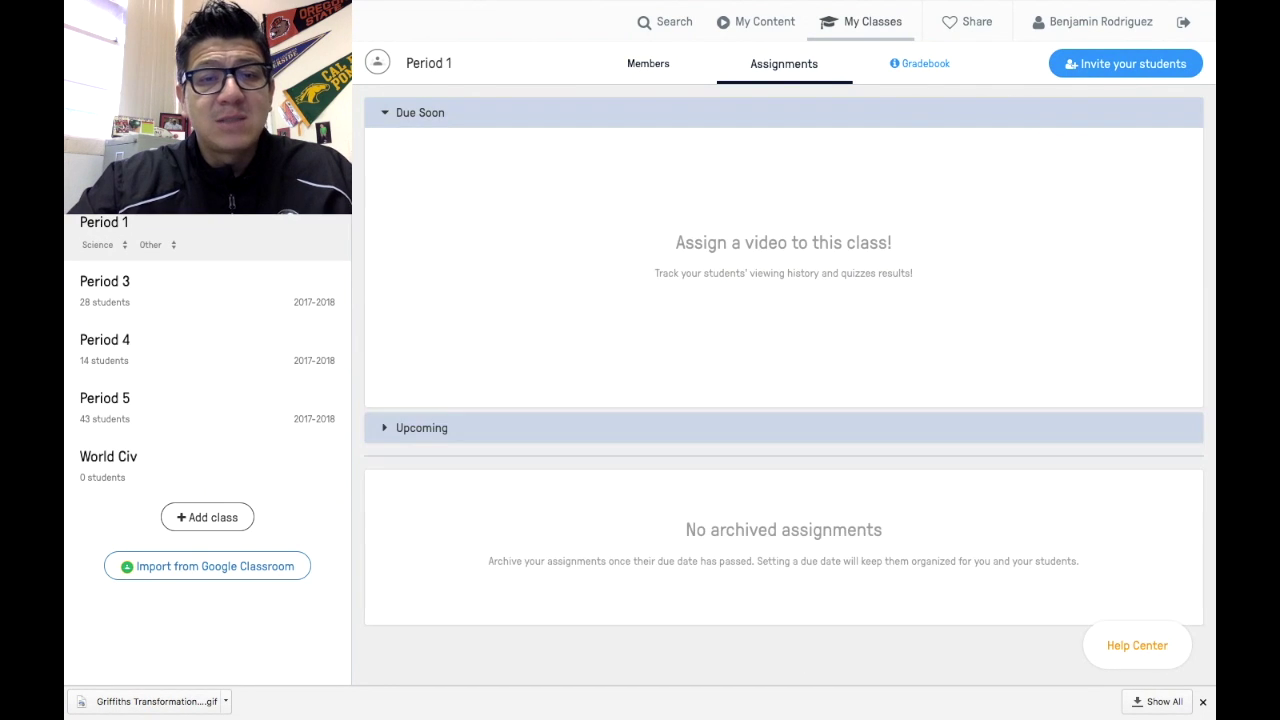
# - Check Period 1's members, then scroll through Period 3's 28 imported students
pyautogui.click(648, 64)
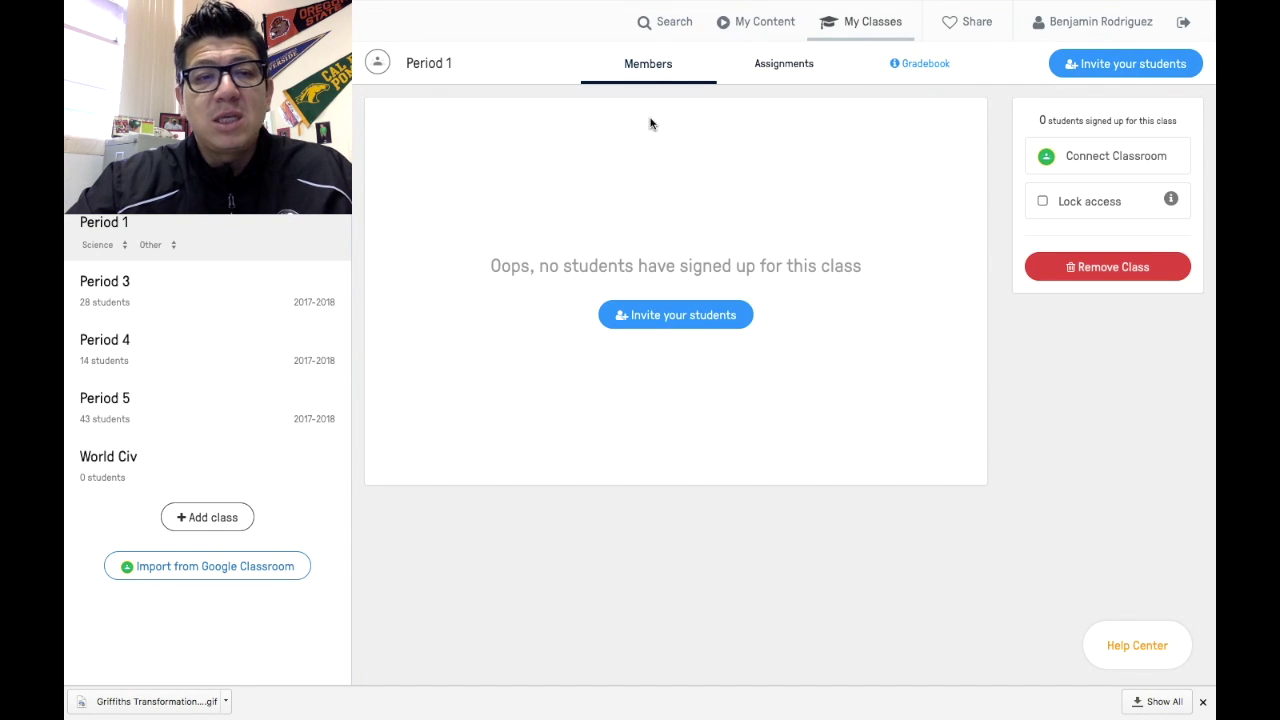
pyautogui.click(146, 287)
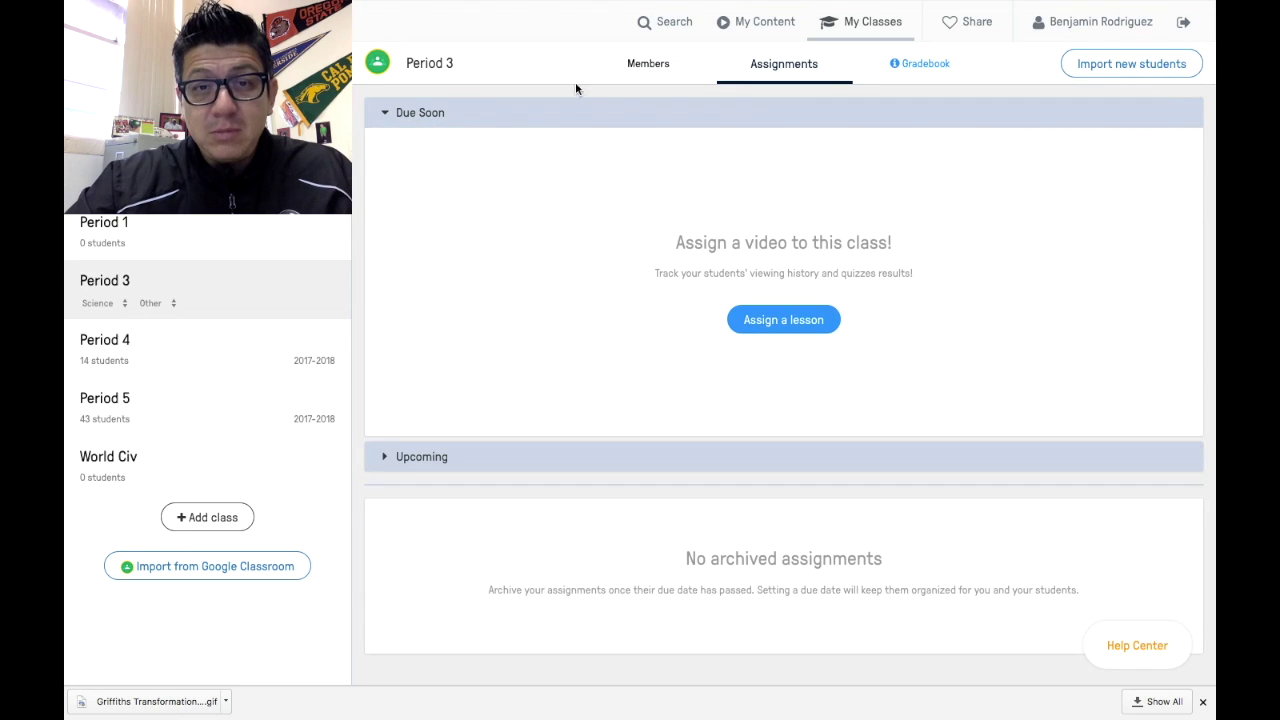
pyautogui.click(636, 67)
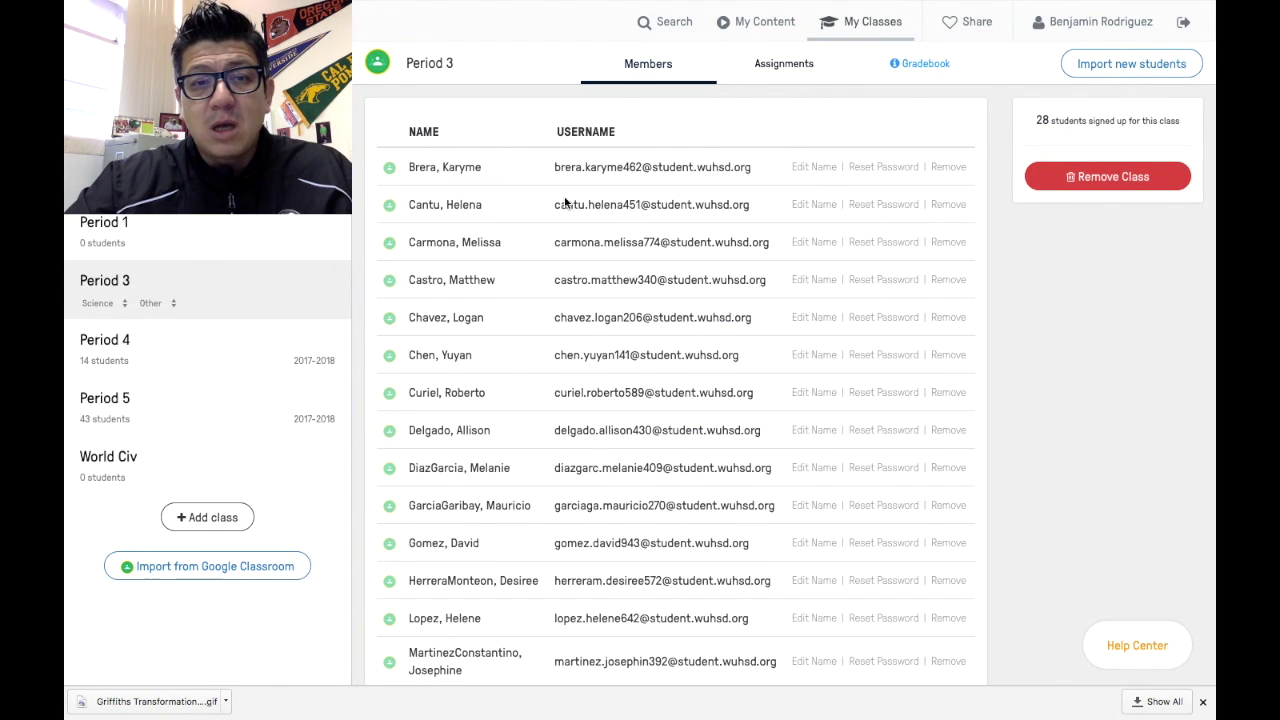
pyautogui.scroll(-6, 568, 416)
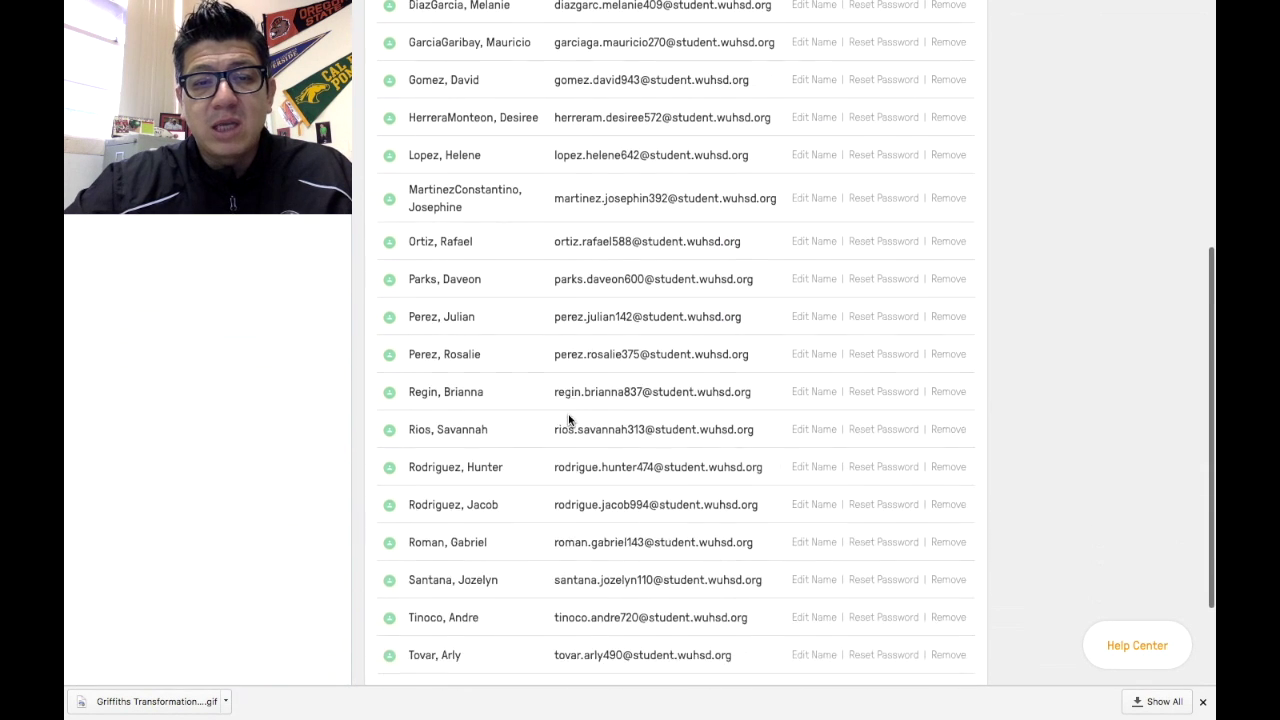
pyautogui.scroll(6, 568, 416)
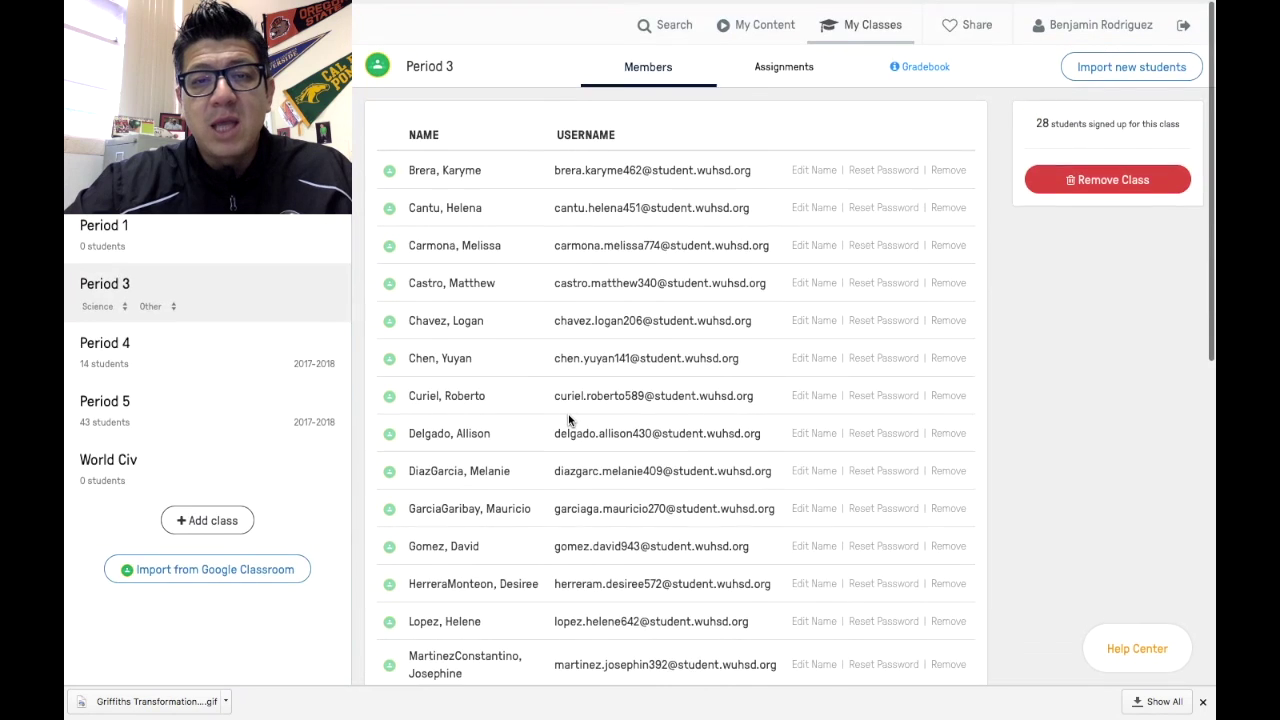